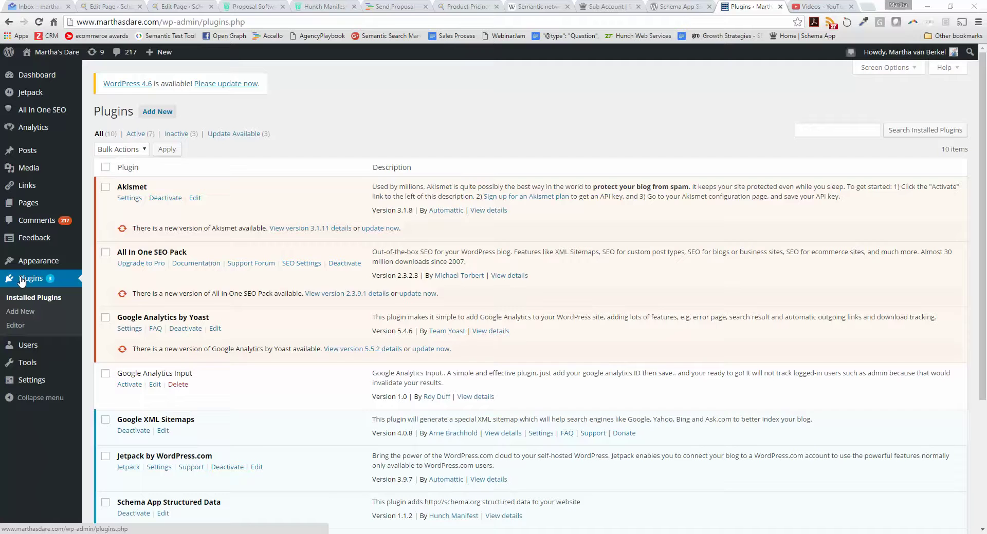
Look over the installed plugins list, then go to the Add Plugins page.
{"action": "scroll", "coordinate": [255, 321], "scroll_direction": "down", "scroll_amount": 3}
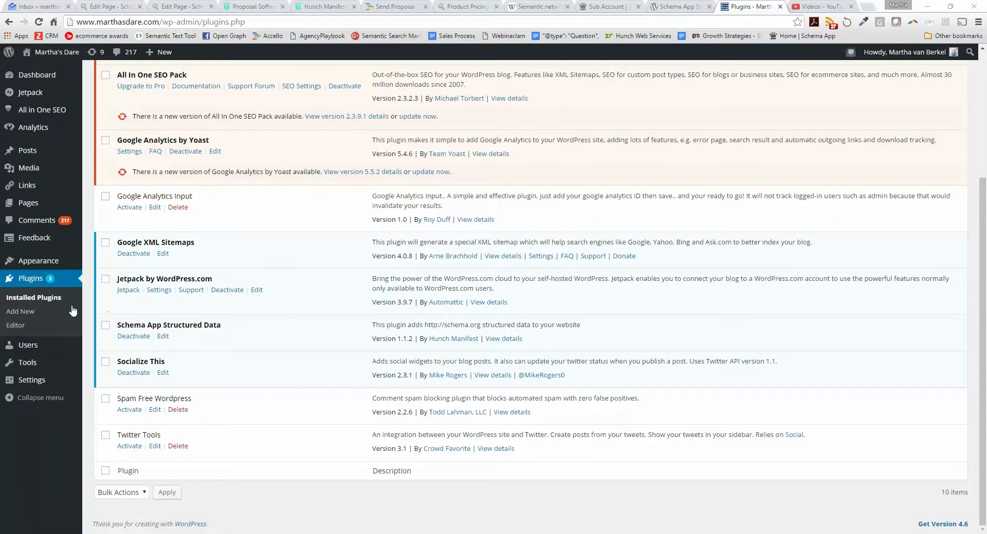
{"action": "left_click", "coordinate": [24, 312]}
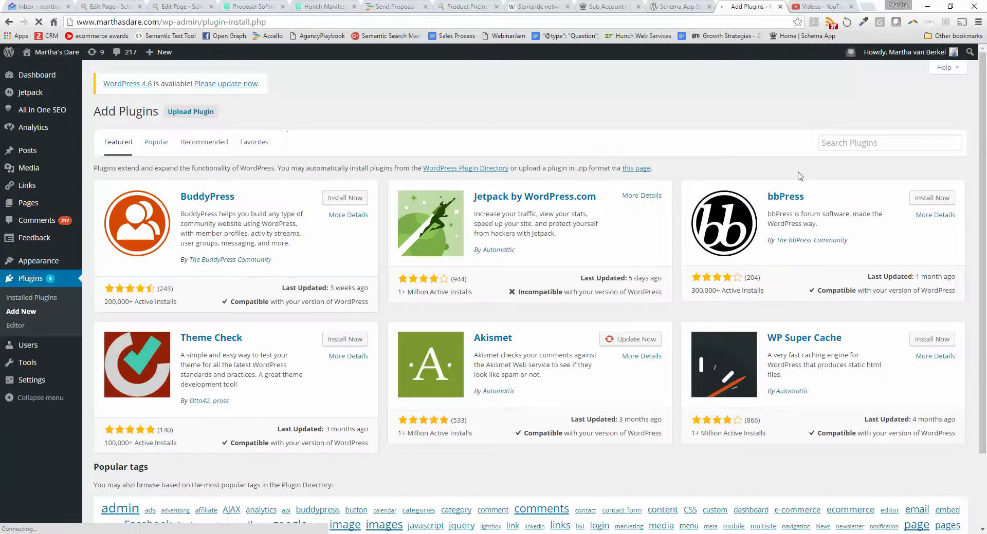
Search the plugin directory for 'schema app' to find the installed Schema App Structured Data plugin.
{"action": "left_click", "coordinate": [846, 140]}
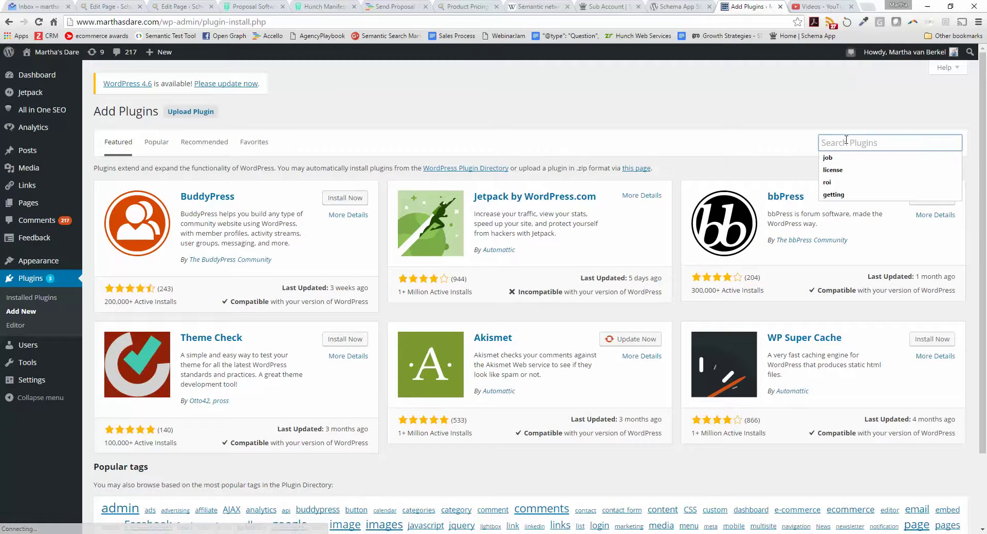
{"action": "type", "text": "schema app"}
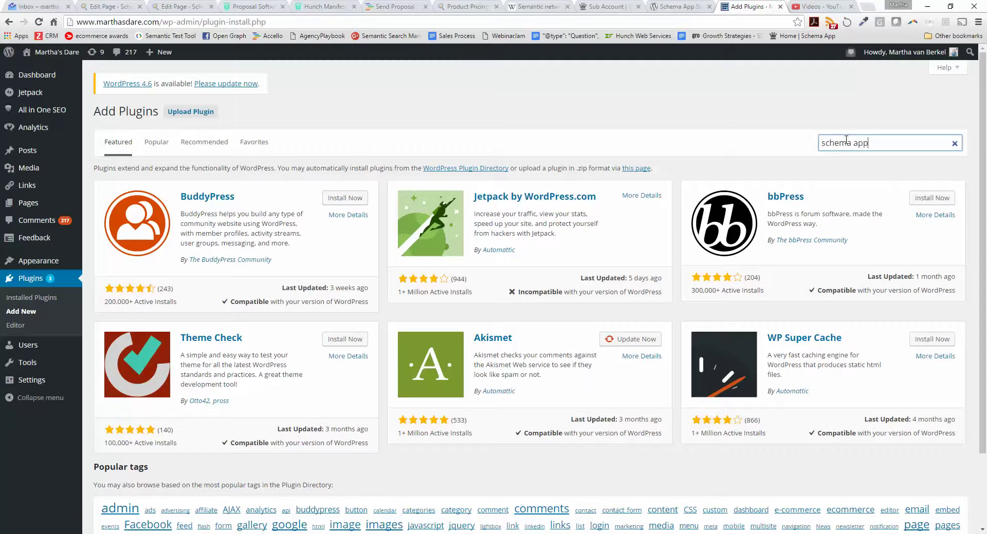
{"action": "key", "text": "Return"}
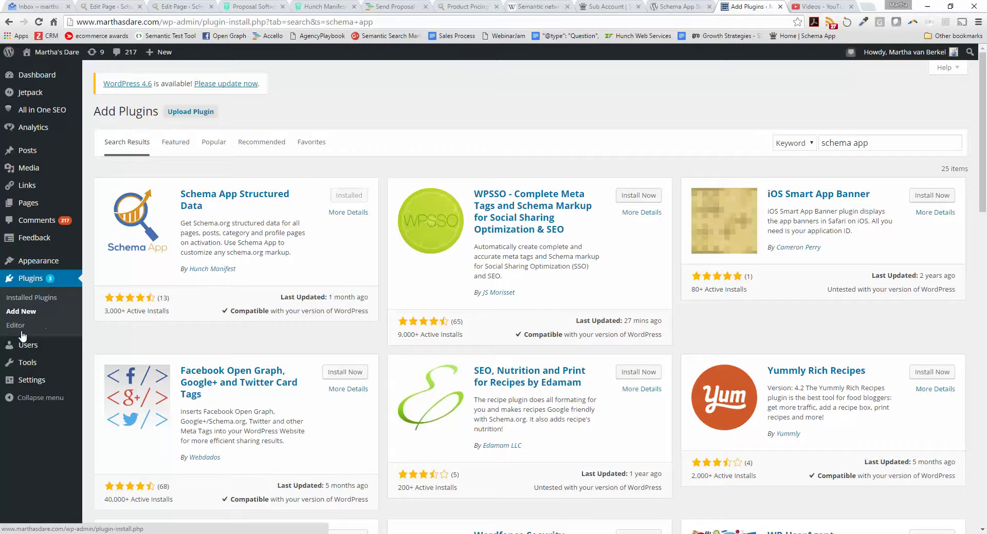
{"action": "mouse_move", "coordinate": [22, 387]}
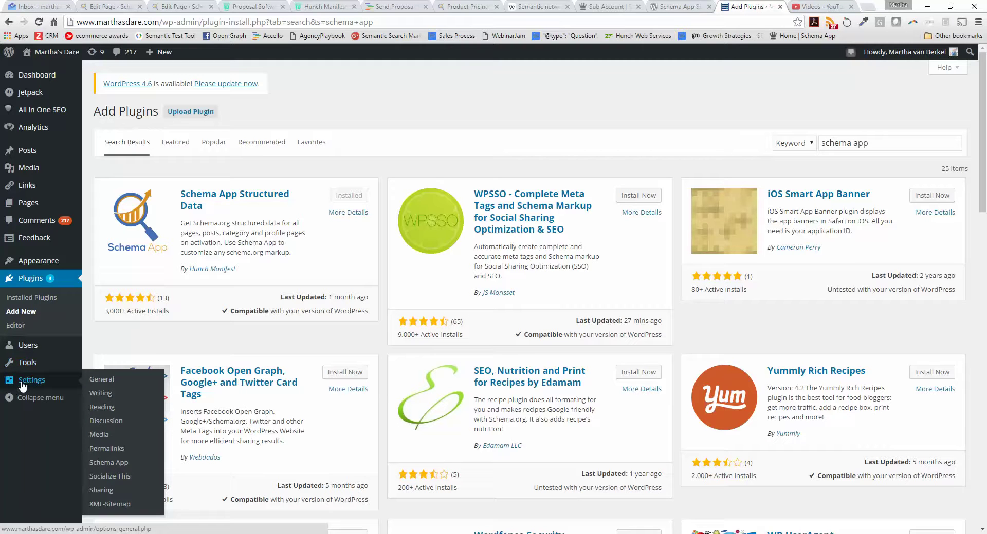
Open Settings > Schema App, select the Account ID value, and switch to the Schema App website.
{"action": "left_click", "coordinate": [118, 464]}
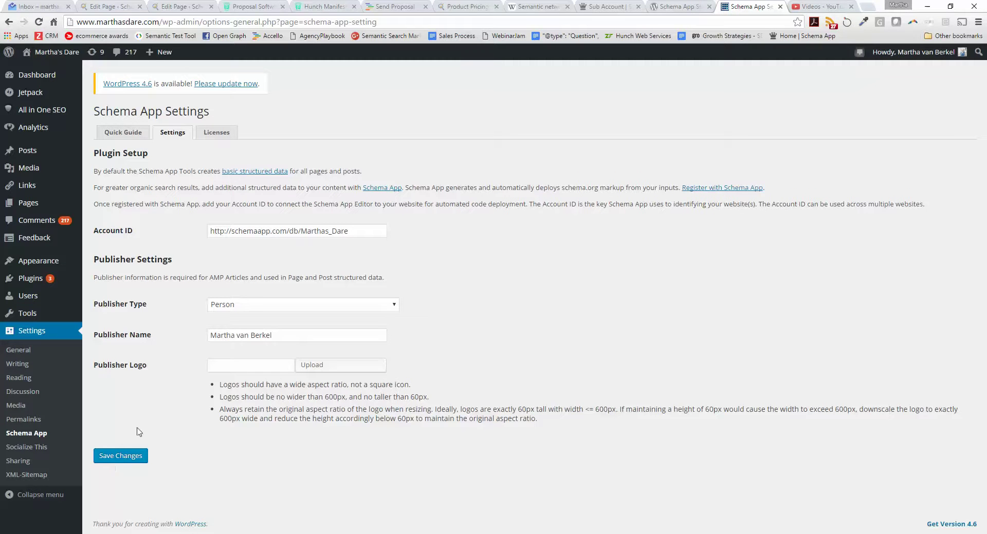
{"action": "triple_click", "coordinate": [363, 231]}
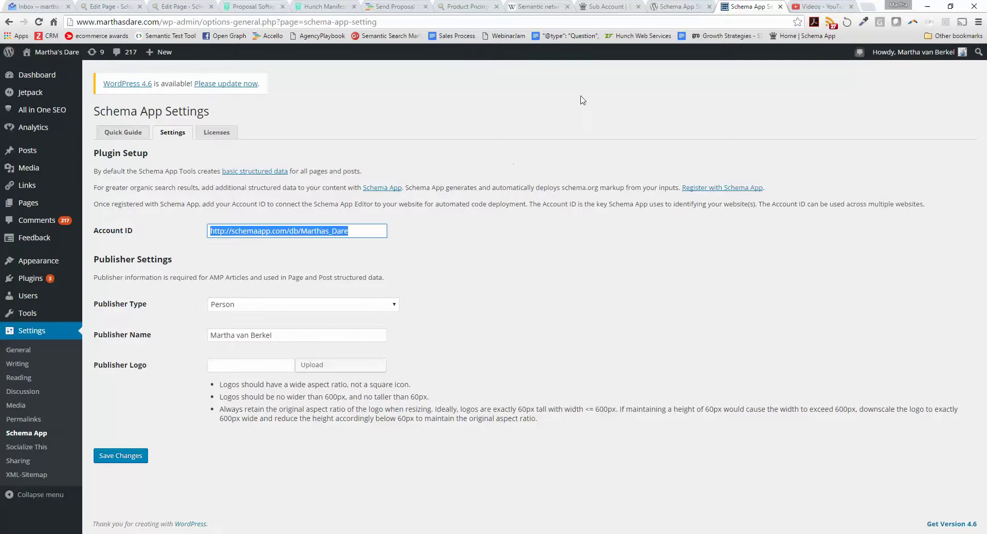
{"action": "left_click", "coordinate": [605, 6]}
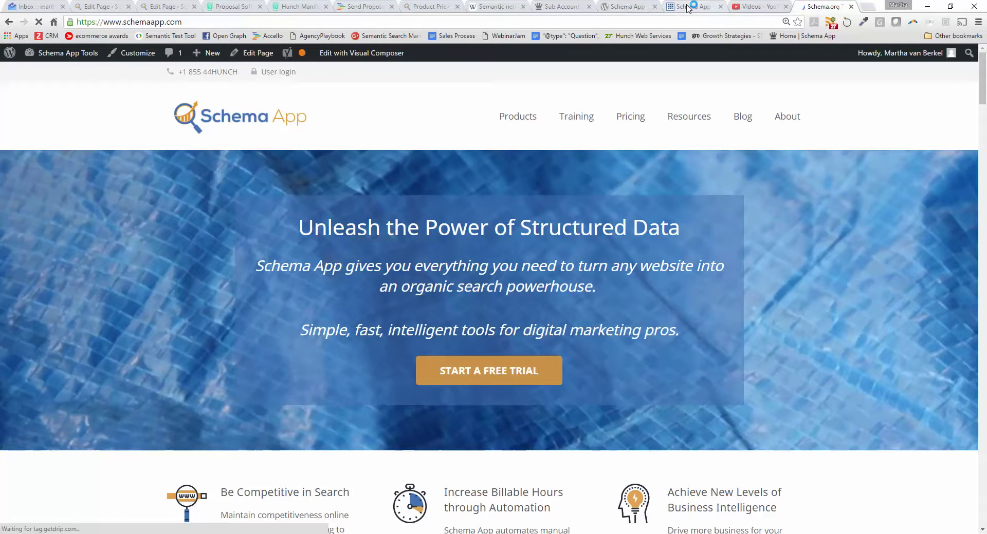
Look up the main account ID on Schema App's WordPress Plugin information page.
{"action": "left_click", "coordinate": [569, 6]}
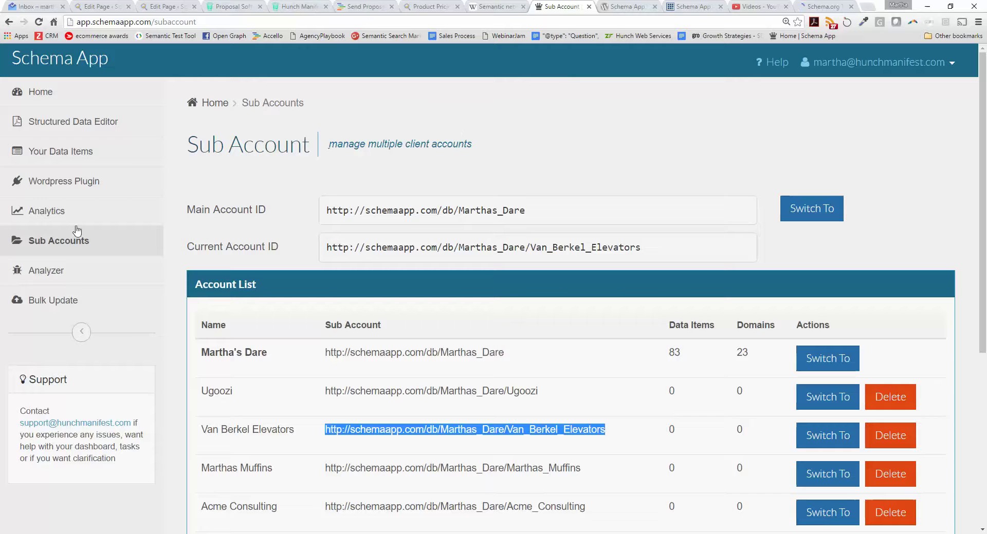
{"action": "left_click", "coordinate": [59, 181]}
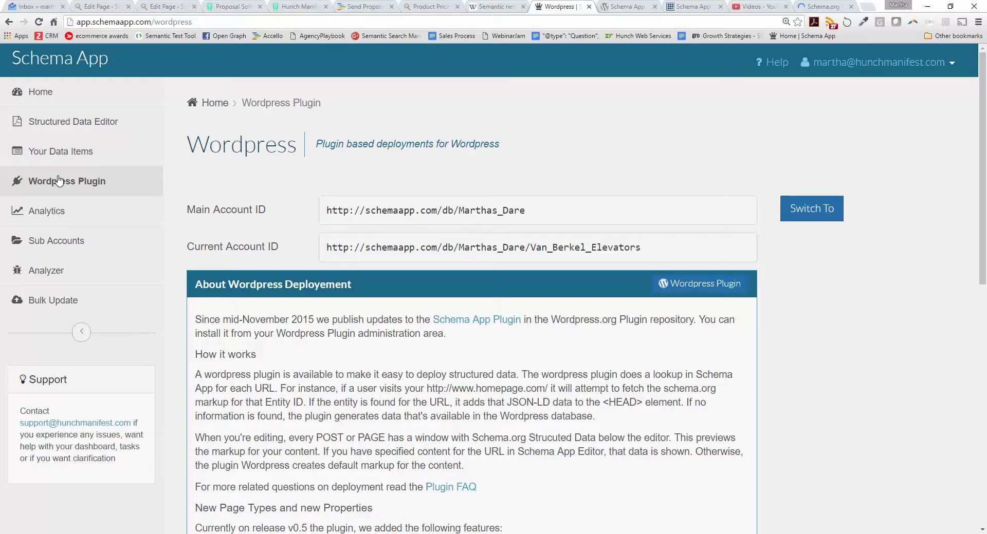
{"action": "left_click_drag", "start_coordinate": [532, 214], "coordinate": [312, 217]}
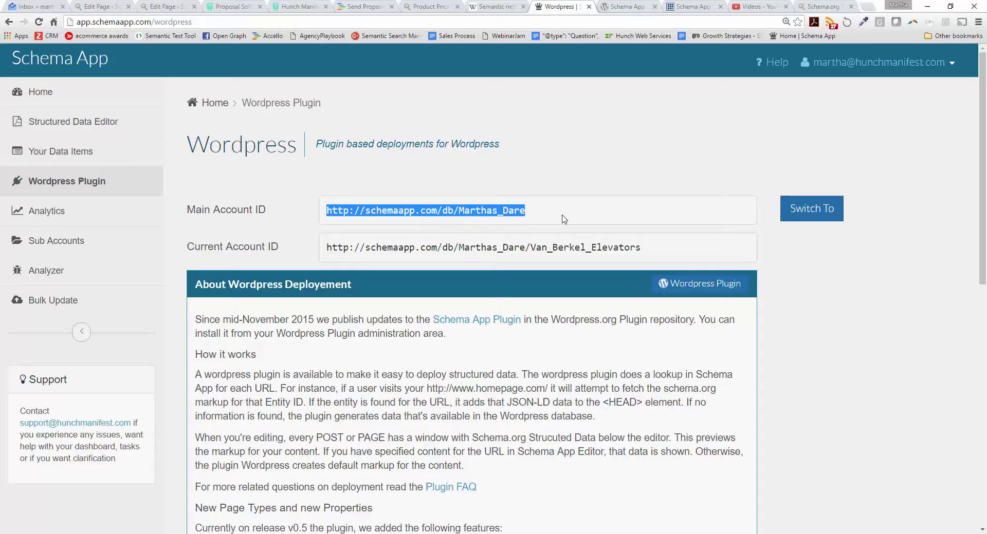
{"action": "left_click", "coordinate": [64, 246]}
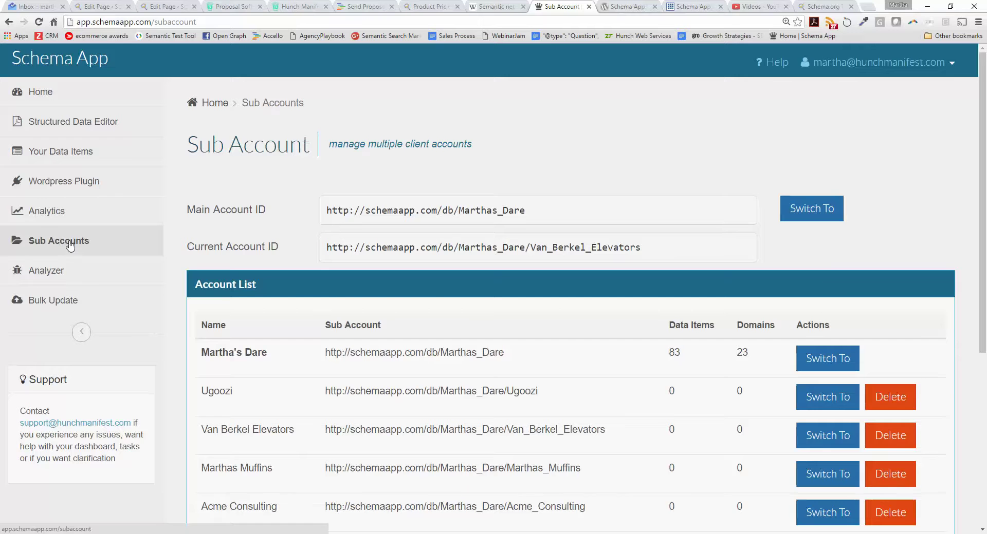
{"action": "scroll", "coordinate": [536, 233], "scroll_direction": "down", "scroll_amount": 2}
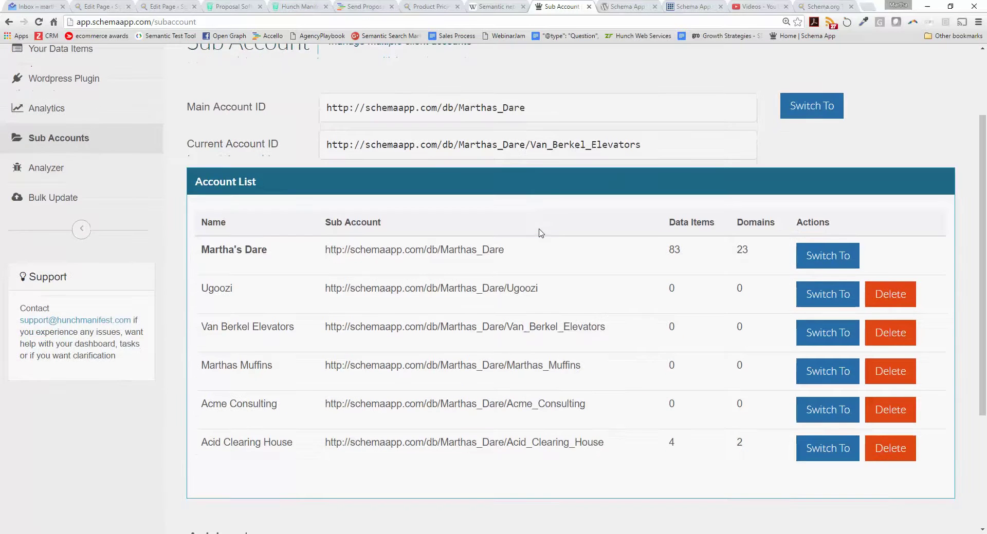
{"action": "left_click_drag", "start_coordinate": [326, 292], "coordinate": [557, 298]}
{"action": "left_click_drag", "start_coordinate": [609, 328], "coordinate": [323, 333]}
{"action": "key", "text": "ctrl+c"}
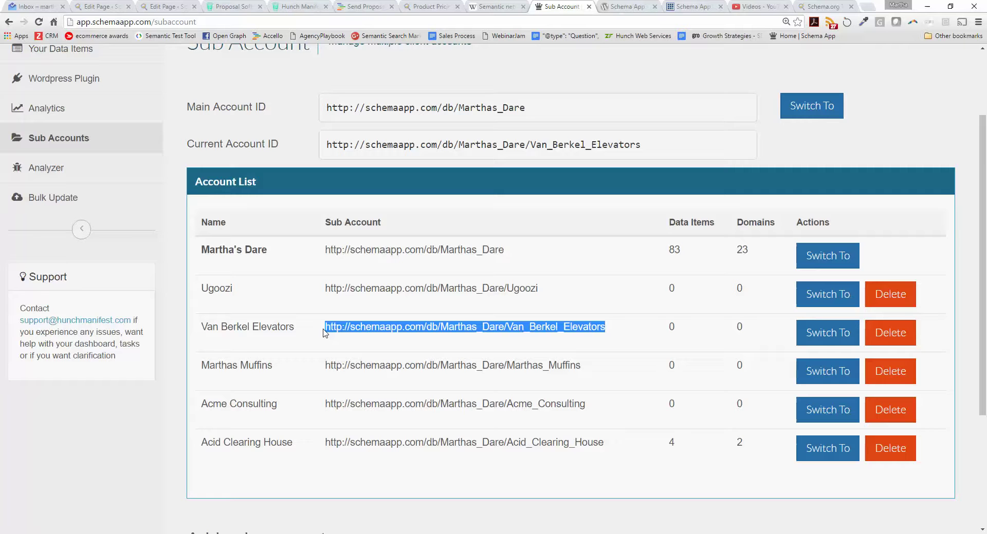
{"action": "left_click", "coordinate": [698, 5]}
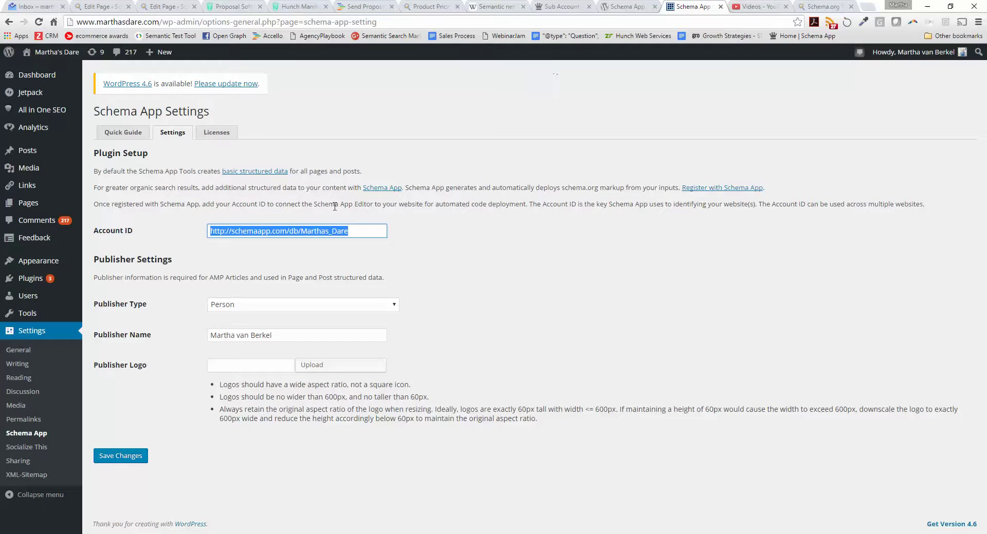
{"action": "key", "text": "ctrl+v"}
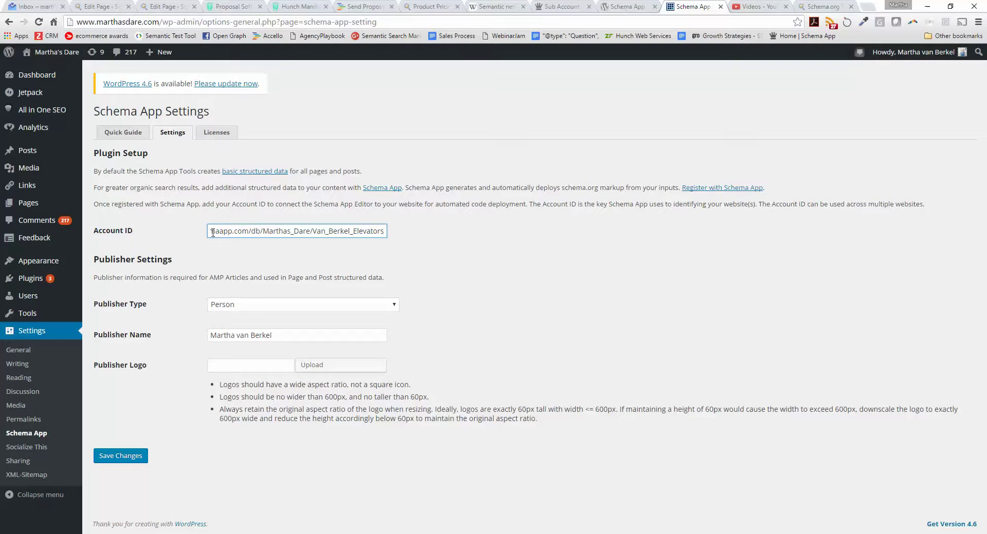
{"action": "left_click_drag", "start_coordinate": [216, 232], "coordinate": [383, 232]}
{"action": "left_click", "coordinate": [385, 231]}
{"action": "left_click", "coordinate": [95, 264]}
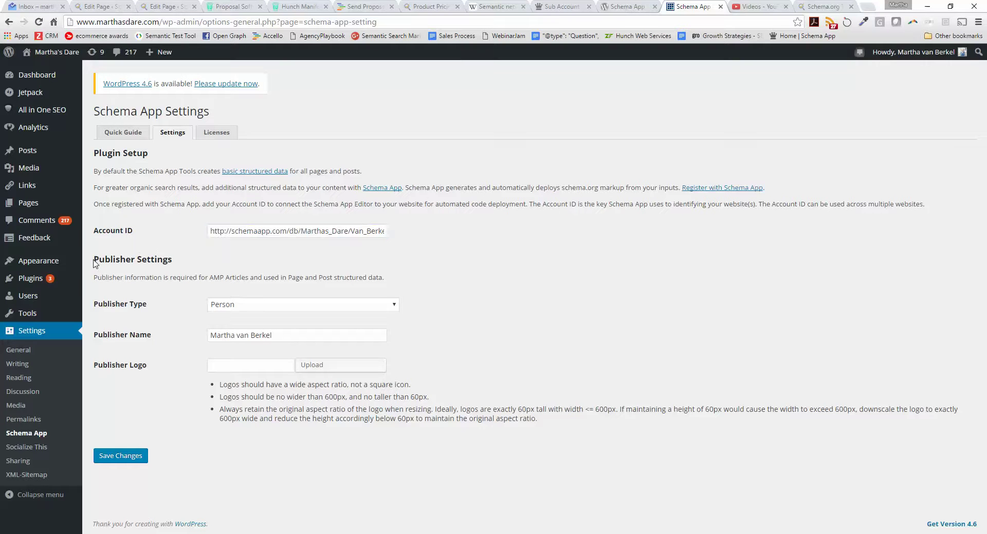
{"action": "left_click_drag", "start_coordinate": [95, 264], "coordinate": [186, 264]}
{"action": "left_click", "coordinate": [288, 282]}
{"action": "left_click", "coordinate": [279, 309]}
{"action": "left_click", "coordinate": [267, 324]}
{"action": "left_click_drag", "start_coordinate": [289, 337], "coordinate": [158, 328]}
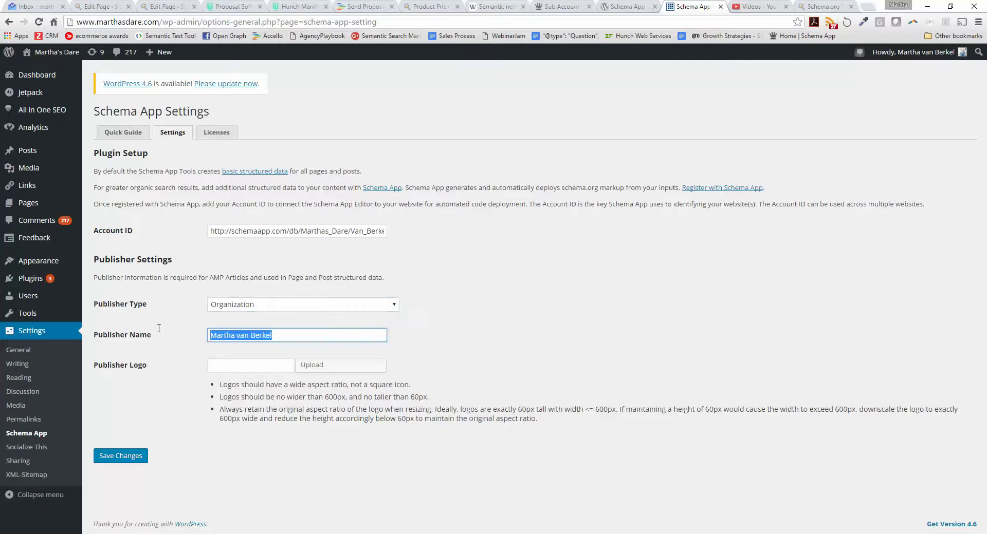
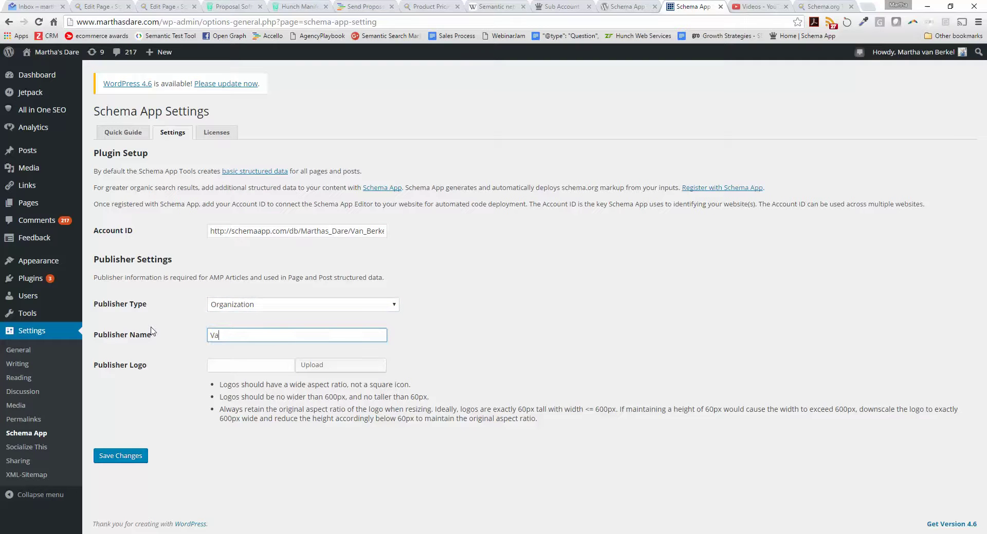
{"action": "left_click_drag", "start_coordinate": [219, 398], "coordinate": [443, 400]}
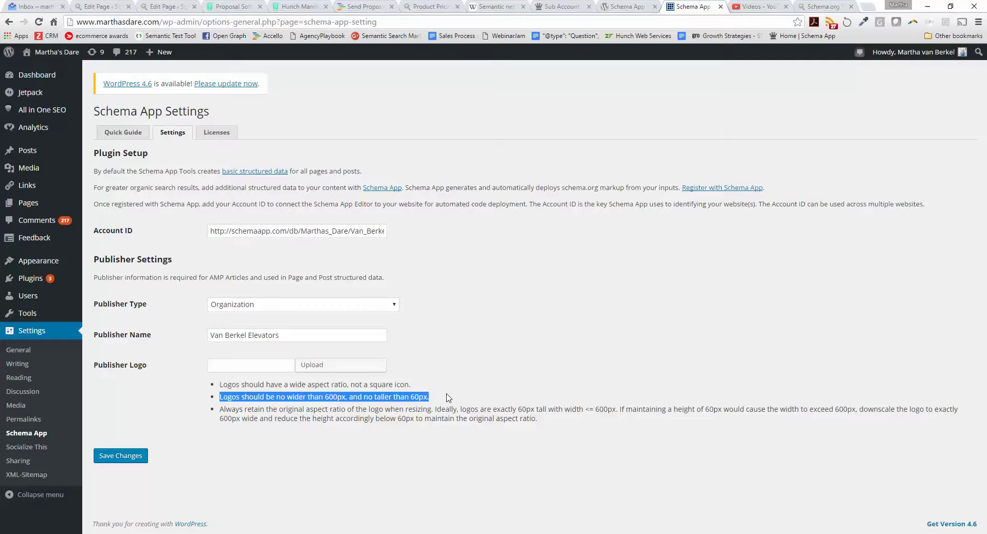
{"action": "left_click", "coordinate": [450, 399]}
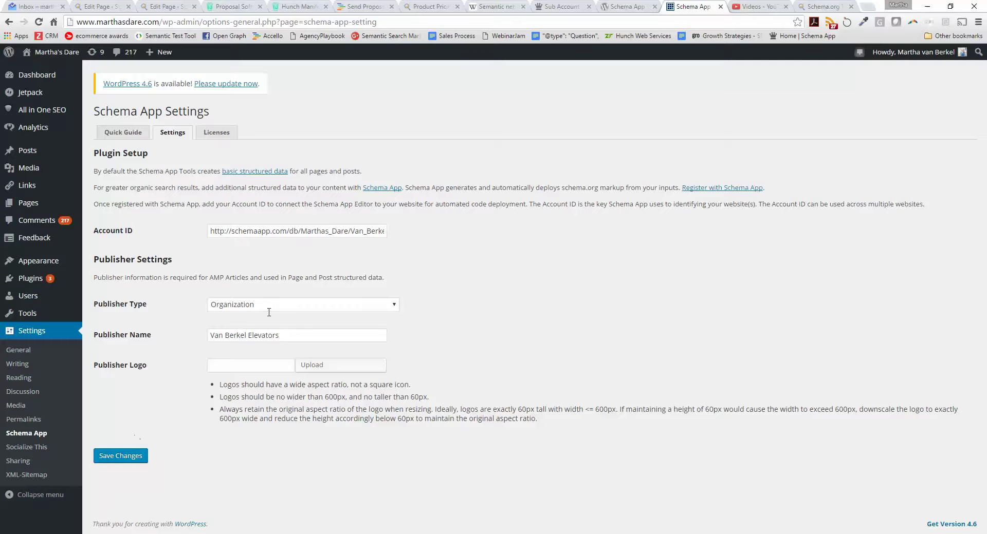
{"action": "left_click", "coordinate": [560, 8]}
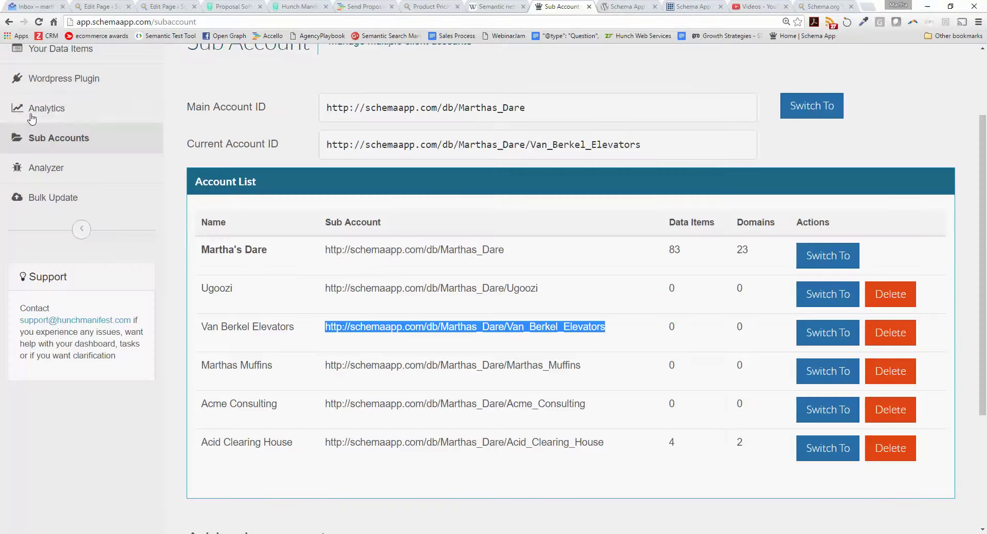
Select the current account ID on the Sub Accounts page, then open the Structured Data Editor.
{"action": "scroll", "coordinate": [65, 108], "scroll_direction": "up", "scroll_amount": 3}
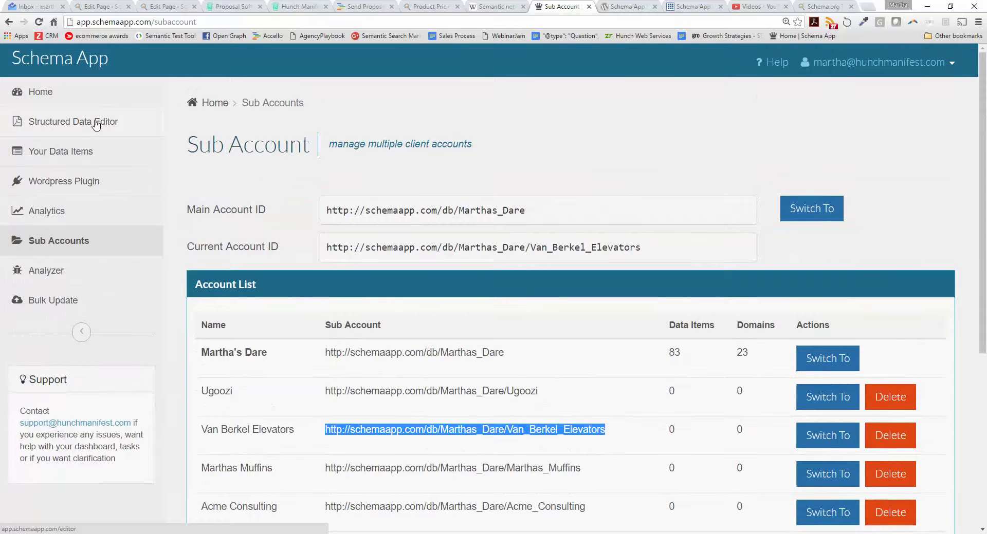
{"action": "scroll", "coordinate": [668, 411], "scroll_direction": "down", "scroll_amount": 1}
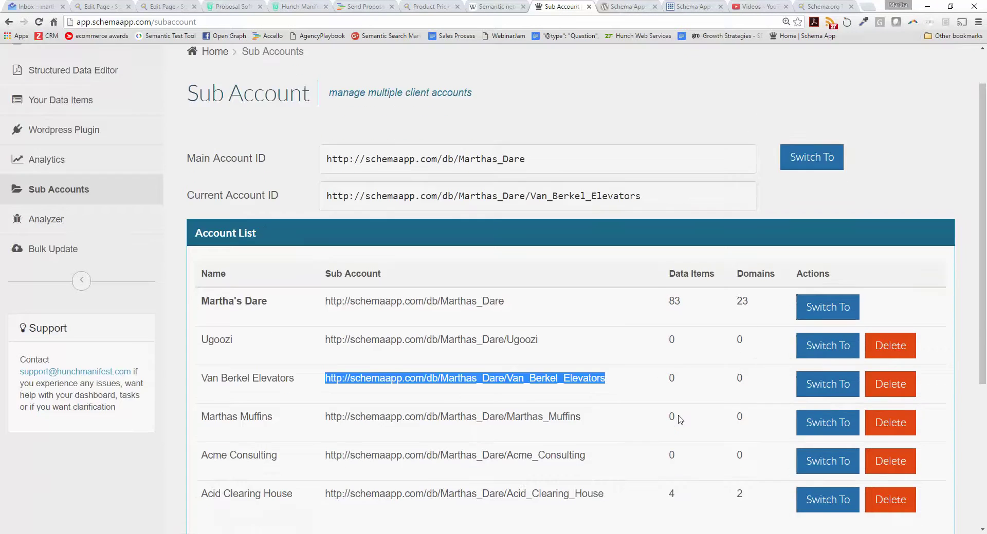
{"action": "left_click_drag", "start_coordinate": [683, 194], "coordinate": [316, 193]}
{"action": "scroll", "coordinate": [160, 148], "scroll_direction": "up", "scroll_amount": 1}
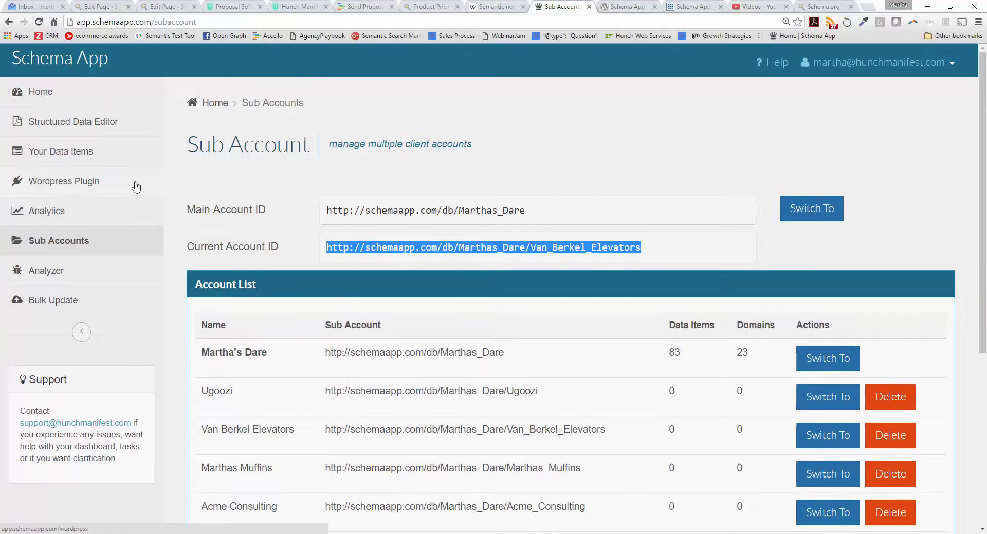
{"action": "left_click", "coordinate": [62, 129]}
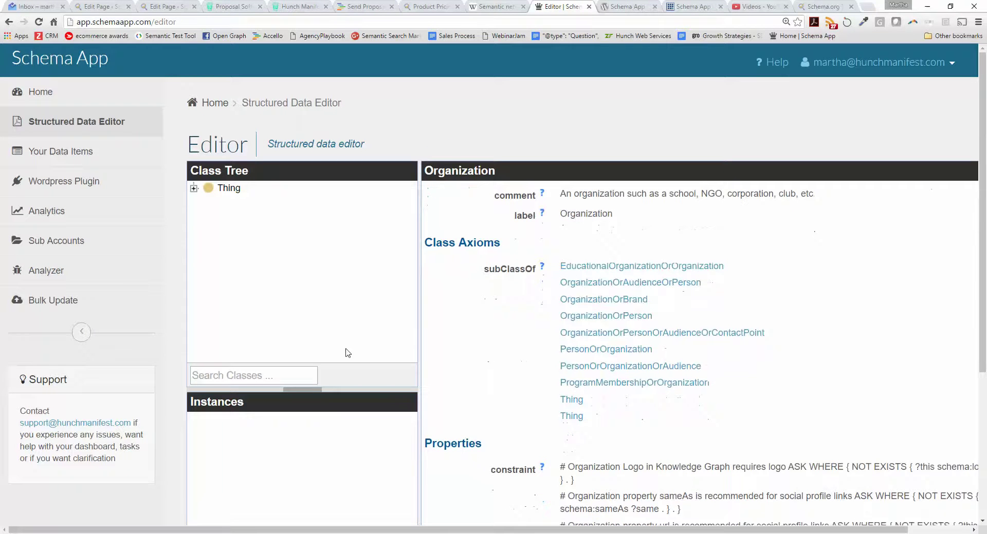
{"action": "scroll", "coordinate": [378, 362], "scroll_direction": "down", "scroll_amount": 3}
Search classes for 'person', open the Person class, and start a new Person instance.
{"action": "scroll", "coordinate": [375, 367], "scroll_direction": "down", "scroll_amount": 1}
{"action": "scroll", "coordinate": [354, 349], "scroll_direction": "up", "scroll_amount": 3}
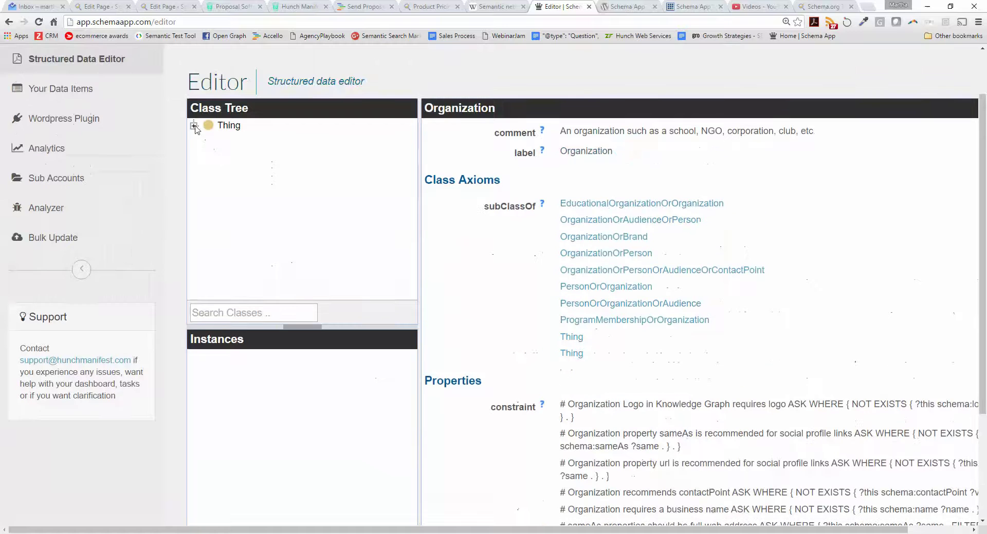
{"action": "left_click", "coordinate": [269, 314]}
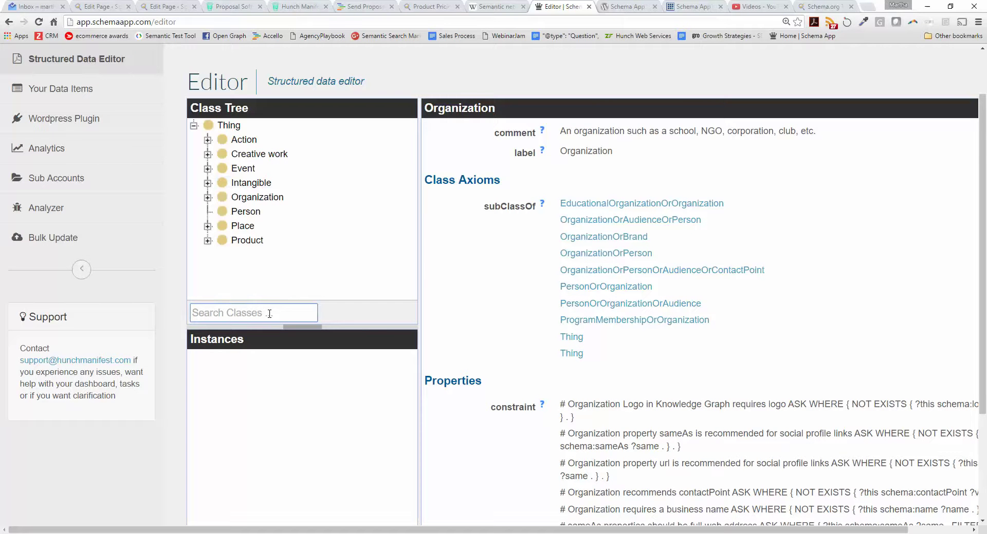
{"action": "type", "text": "person"}
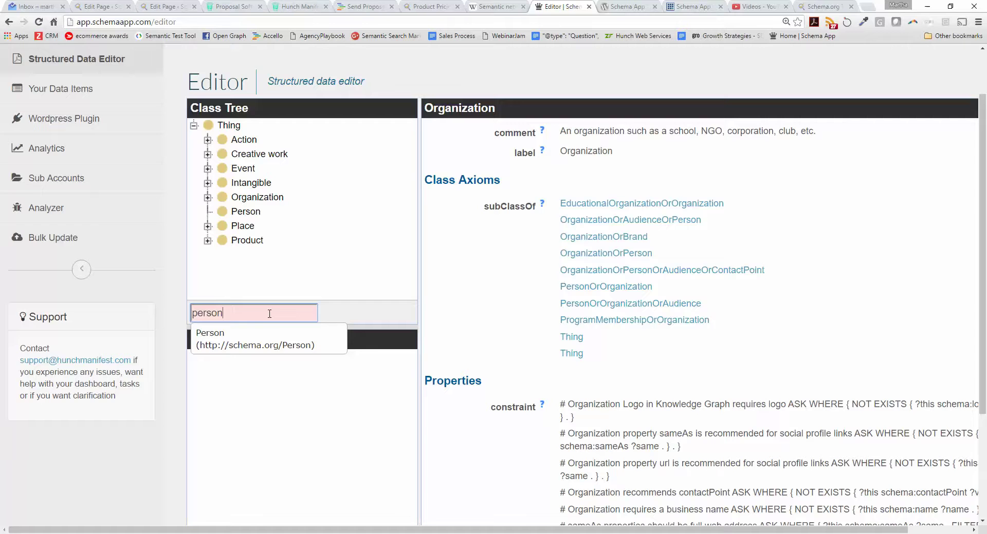
{"action": "left_click", "coordinate": [249, 339]}
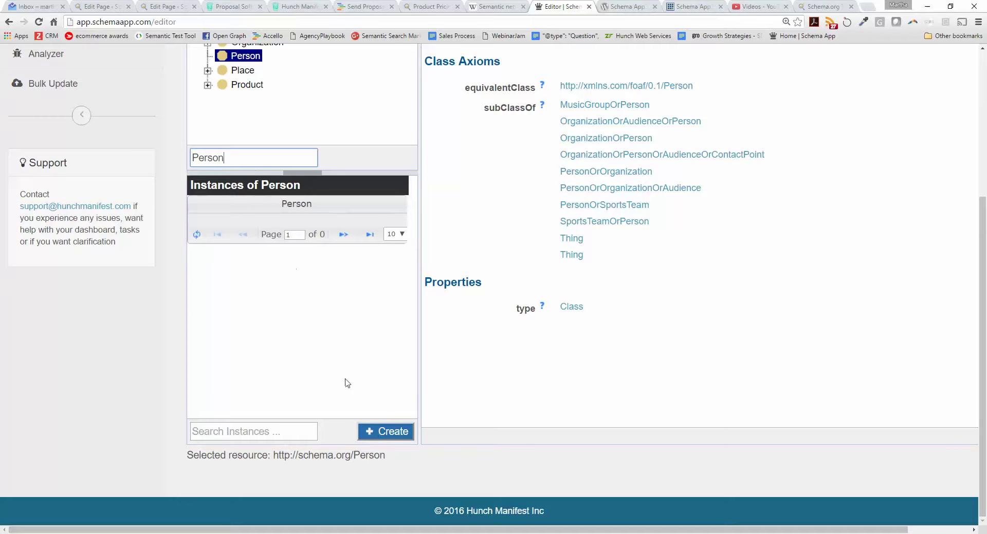
{"action": "left_click", "coordinate": [370, 432]}
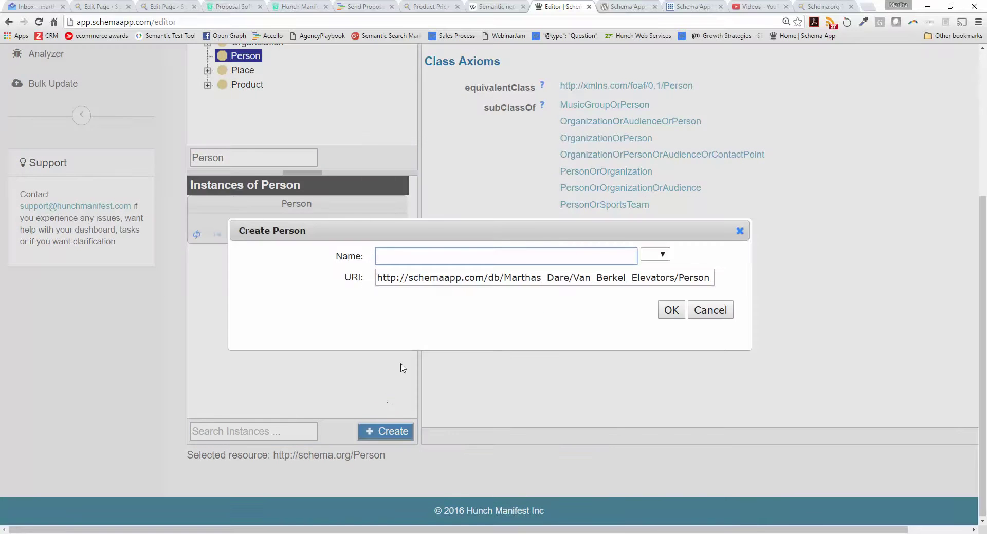
Enter the person's full name in the Name field.
{"action": "left_click_drag", "start_coordinate": [378, 278], "coordinate": [749, 276]}
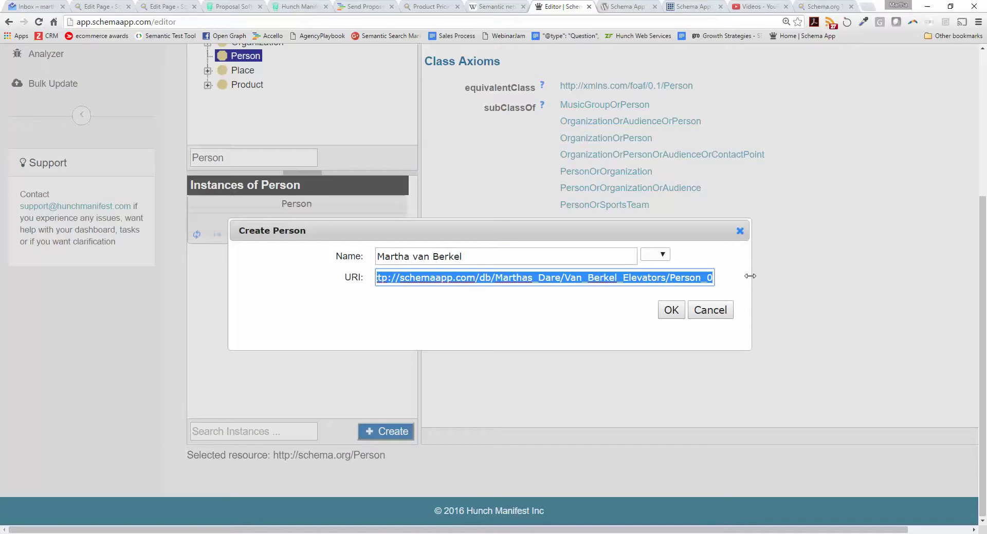
{"action": "type", "text": "www.van"}
{"action": "type", "text": "be"}
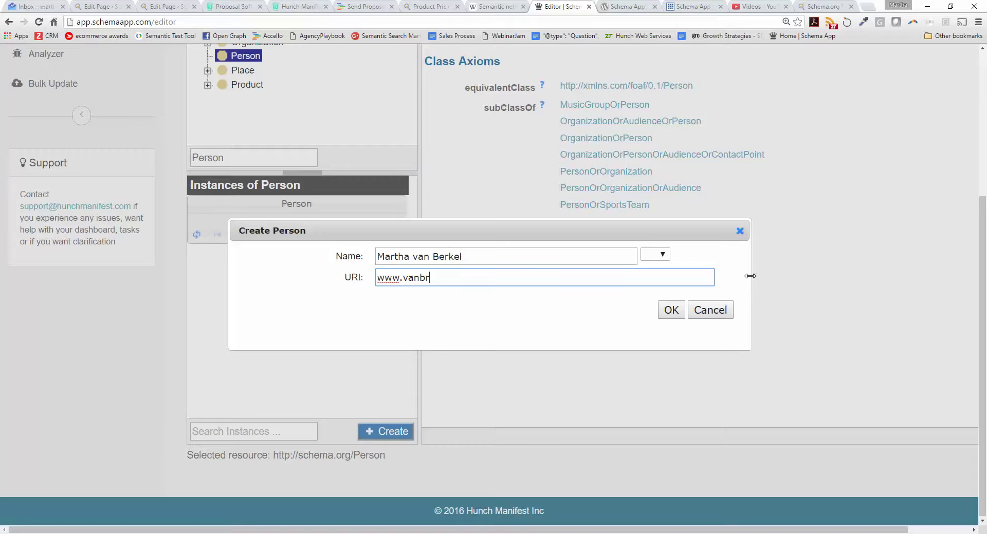
{"action": "type", "text": "rkelelevators/bout"}
{"action": "key", "text": "BackSpace"}
{"action": "key", "text": "BackSpace"}
{"action": "key", "text": "BackSpace"}
{"action": "key", "text": "BackSpace"}
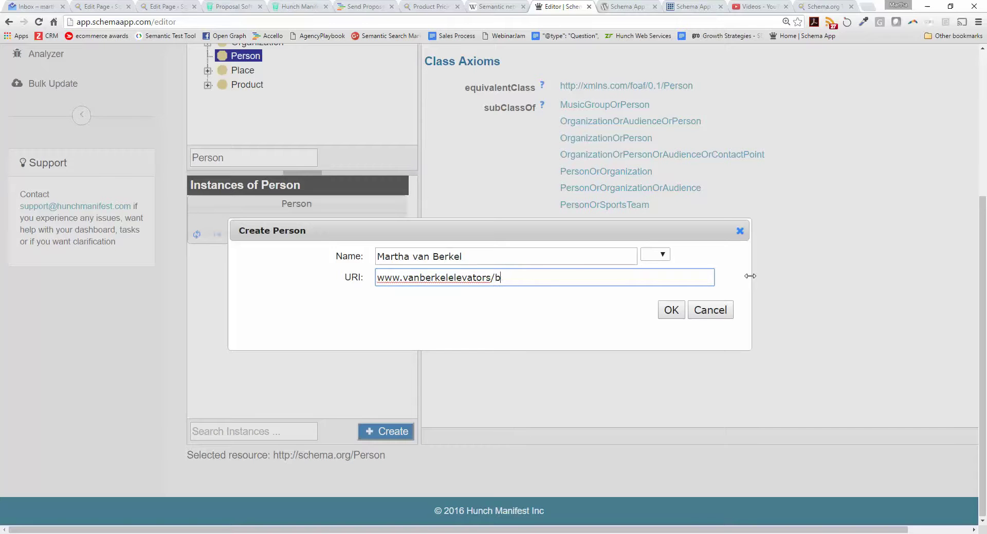
{"action": "type", "text": "about us/"}
{"action": "left_click", "coordinate": [378, 278]}
{"action": "type", "text": "http"}
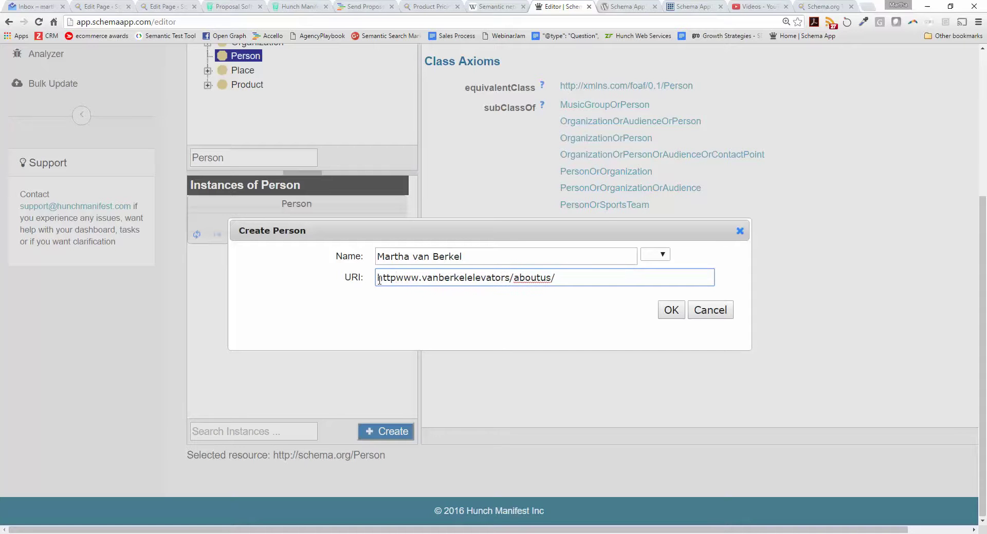
{"action": "type", "text": "://"}
{"action": "left_click_drag", "start_coordinate": [587, 279], "coordinate": [354, 271]}
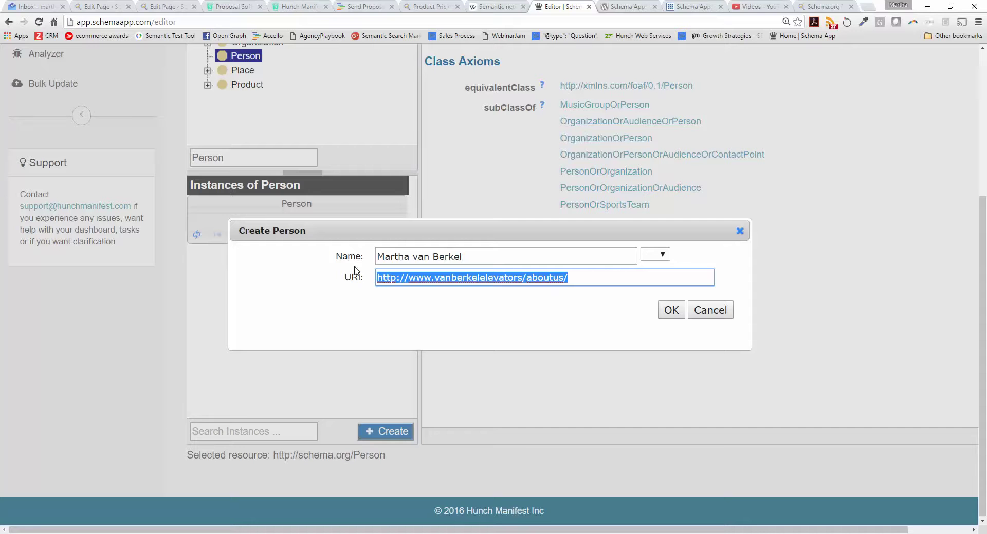
{"action": "left_click", "coordinate": [671, 310]}
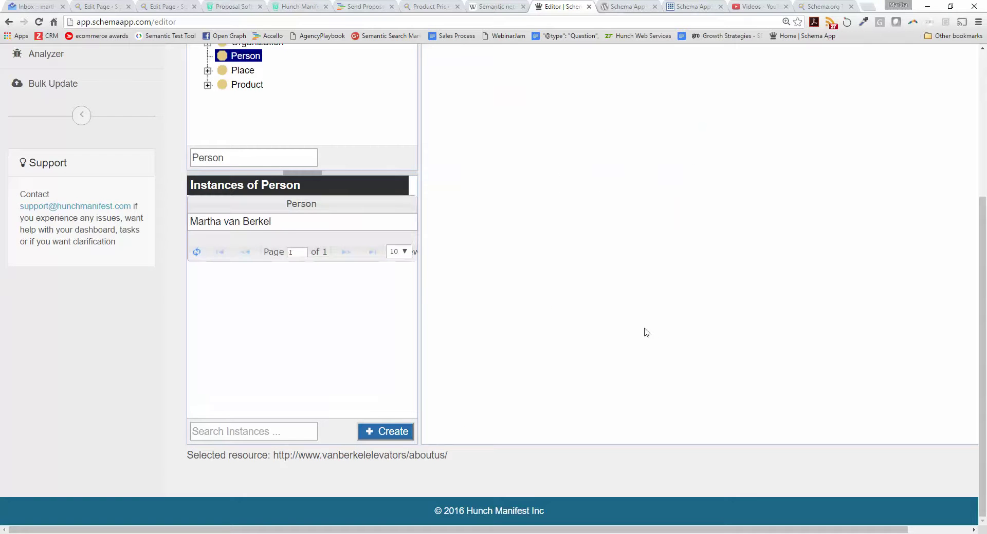
Fill in the Person's family name and given name.
{"action": "left_click_drag", "start_coordinate": [274, 453], "coordinate": [464, 459]}
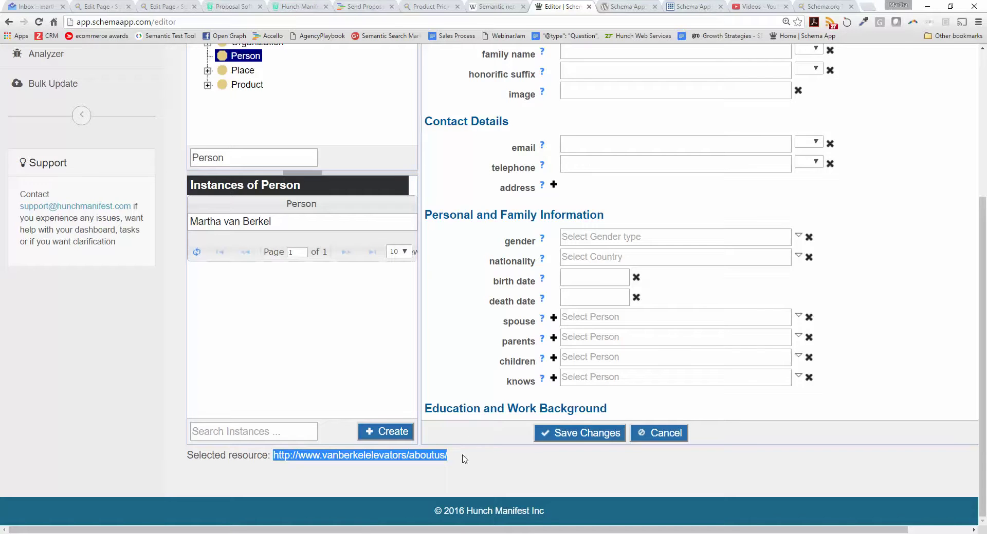
{"action": "scroll", "coordinate": [685, 317], "scroll_direction": "up", "scroll_amount": 3}
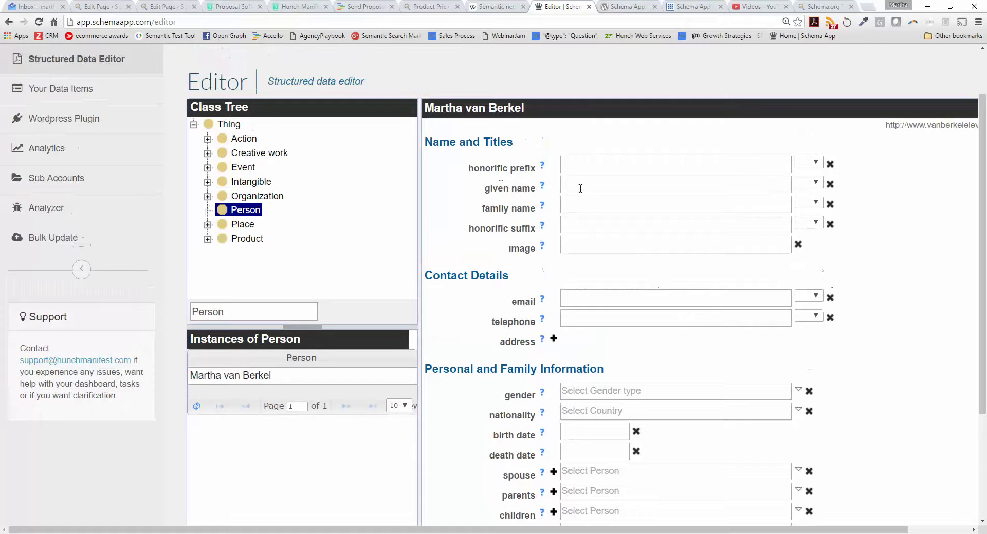
{"action": "scroll", "coordinate": [516, 187], "scroll_direction": "down", "scroll_amount": 1}
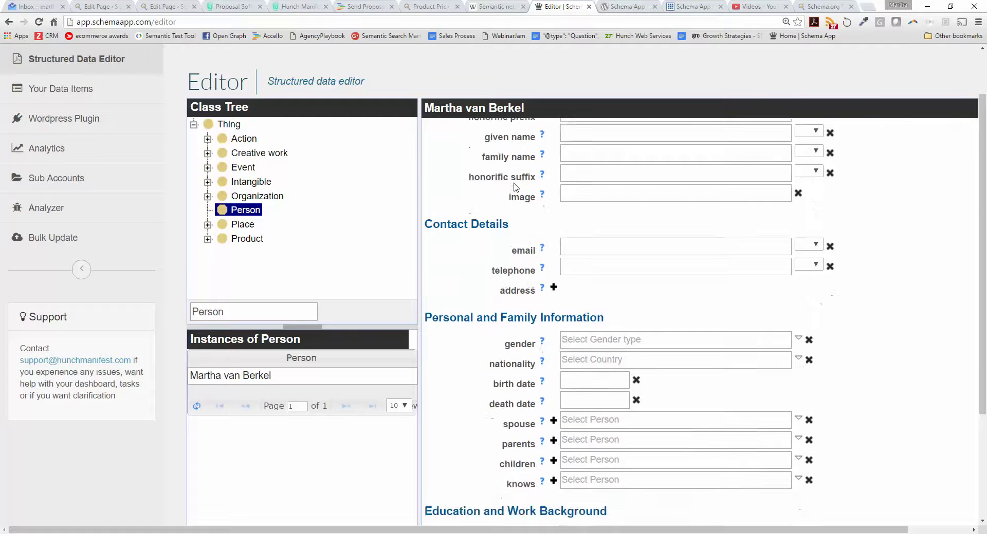
{"action": "scroll", "coordinate": [516, 188], "scroll_direction": "up", "scroll_amount": 1}
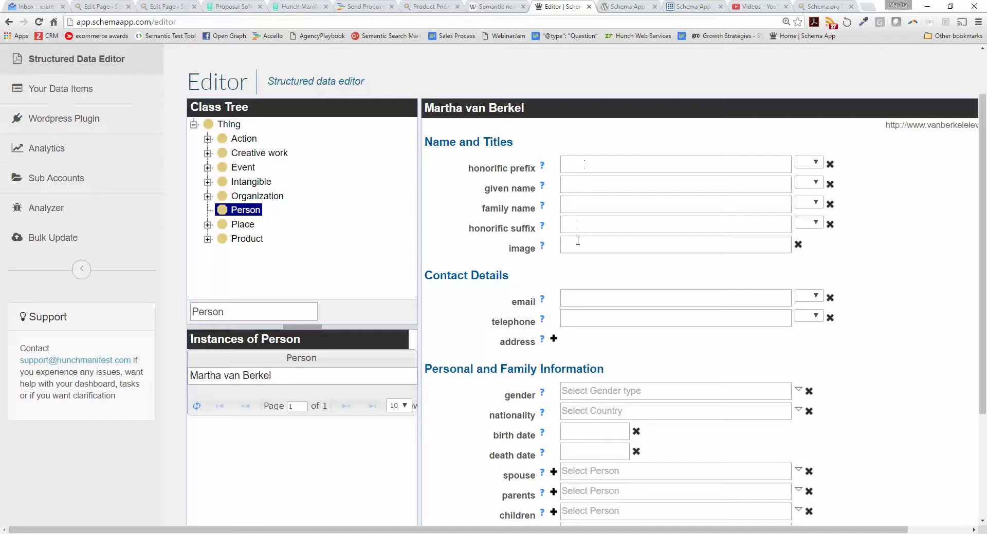
{"action": "left_click", "coordinate": [573, 205]}
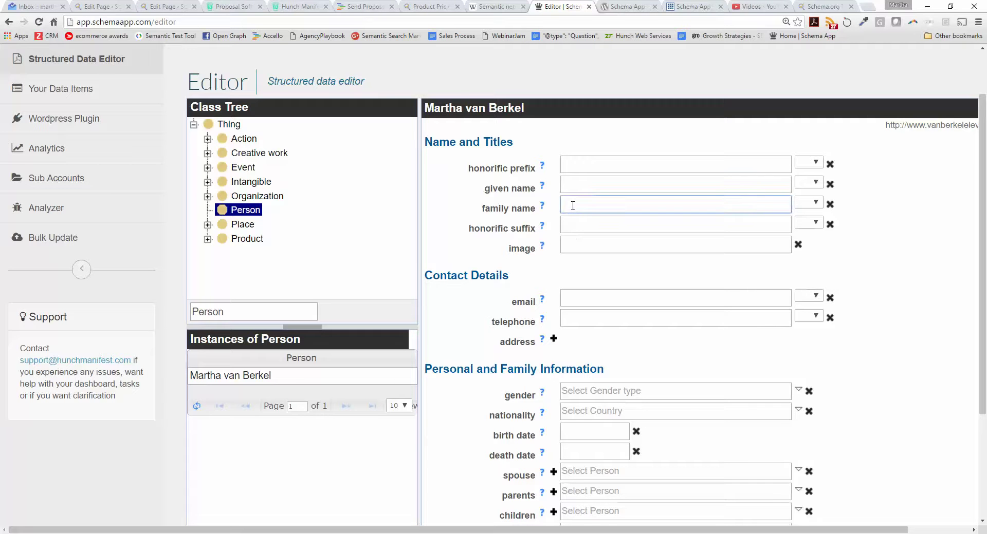
{"action": "left_click", "coordinate": [610, 186]}
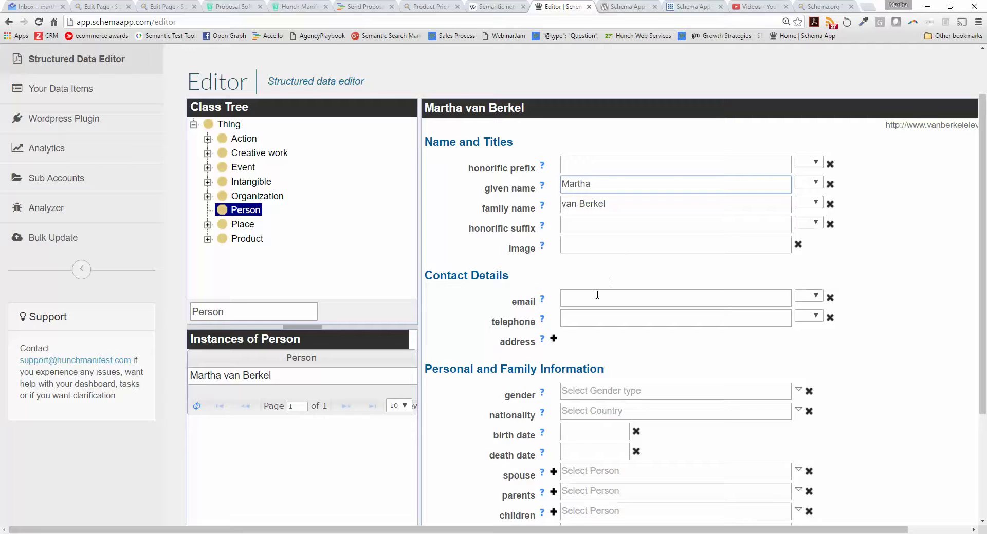
Enter the person's e-mail address and telephone number.
{"action": "left_click", "coordinate": [595, 297]}
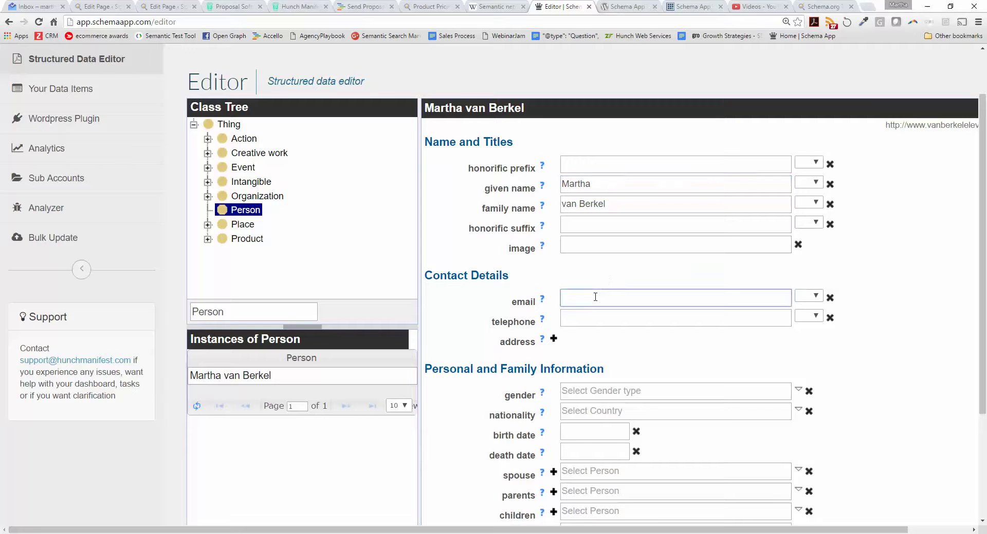
{"action": "key", "text": "Tab"}
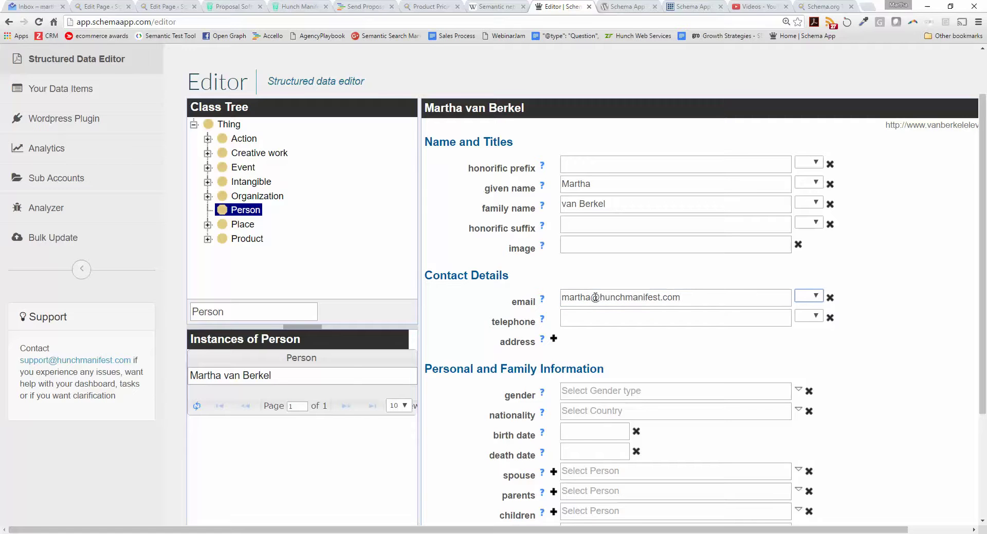
{"action": "left_click", "coordinate": [581, 324]}
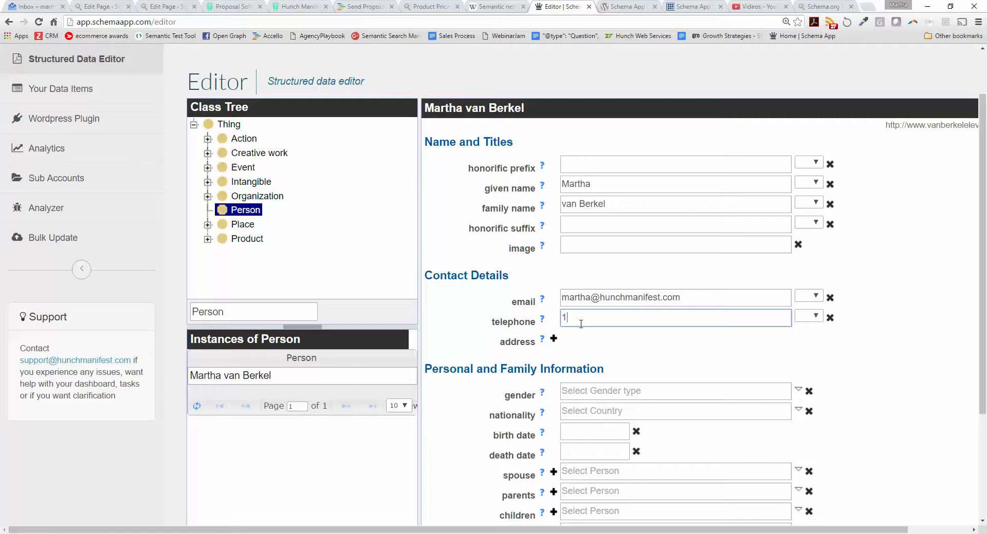
{"action": "scroll", "coordinate": [591, 339], "scroll_direction": "down", "scroll_amount": 2}
{"action": "scroll", "coordinate": [892, 346], "scroll_direction": "down", "scroll_amount": 2}
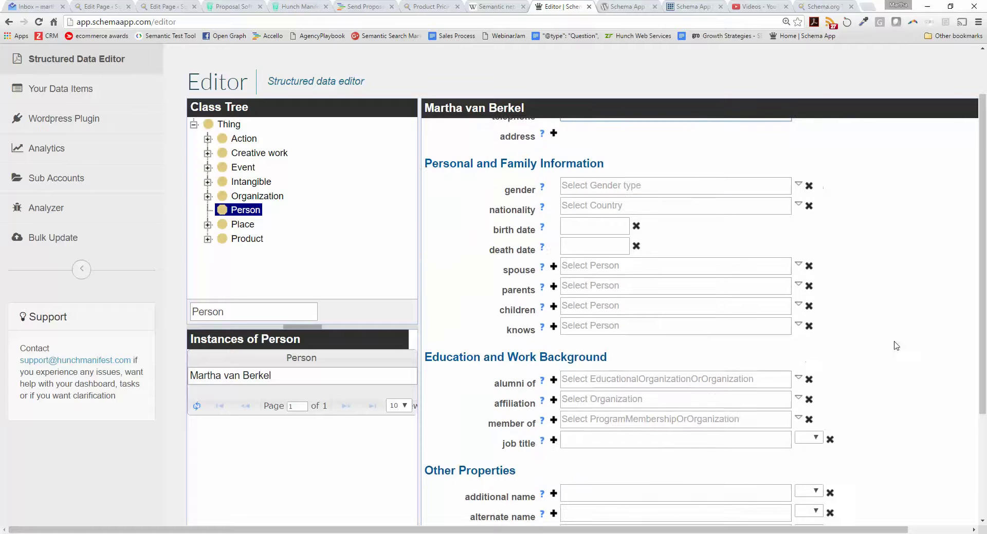
{"action": "scroll", "coordinate": [586, 344], "scroll_direction": "down", "scroll_amount": 5}
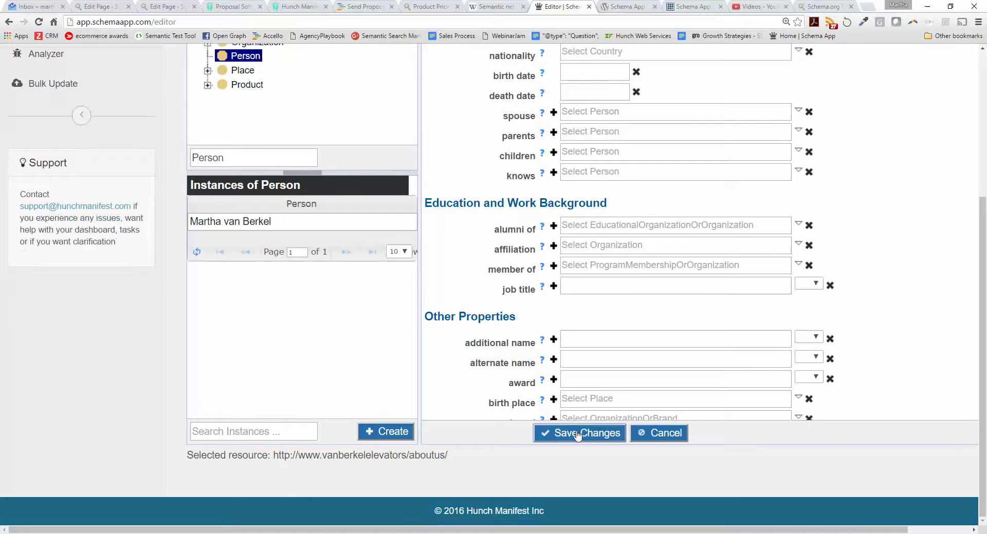
Save the Person's changes, then check the Actions menu and the saved resource URI.
{"action": "left_click", "coordinate": [577, 434]}
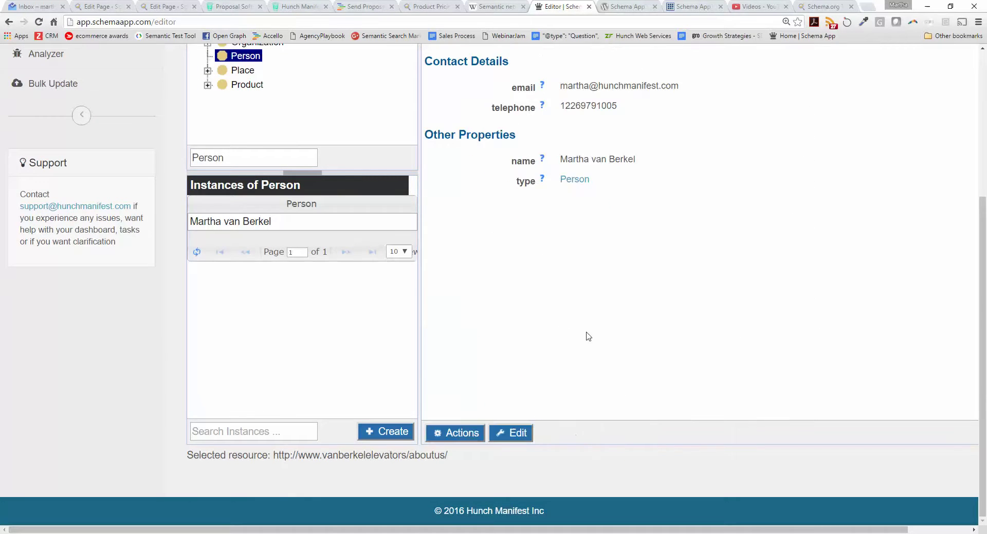
{"action": "scroll", "coordinate": [589, 335], "scroll_direction": "up", "scroll_amount": 1}
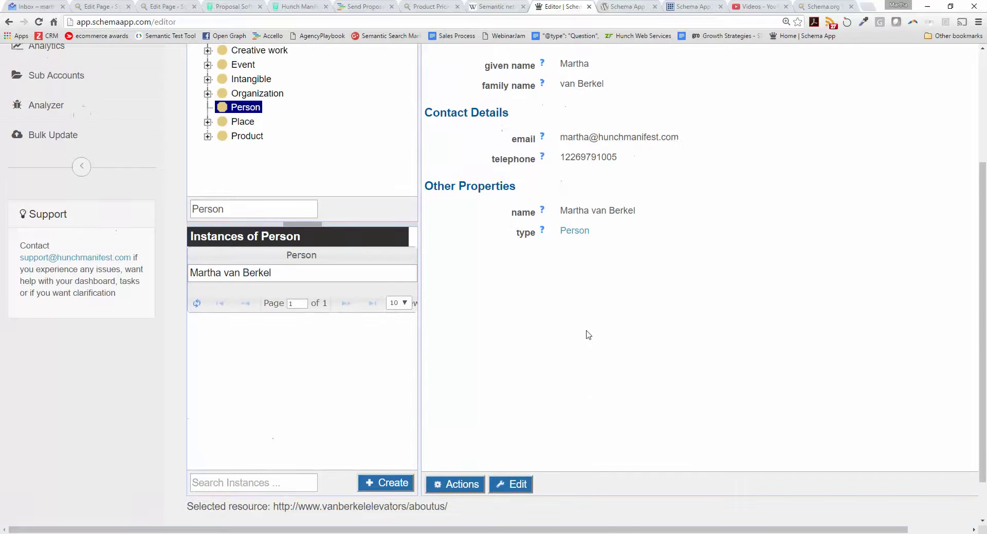
{"action": "left_click", "coordinate": [454, 489]}
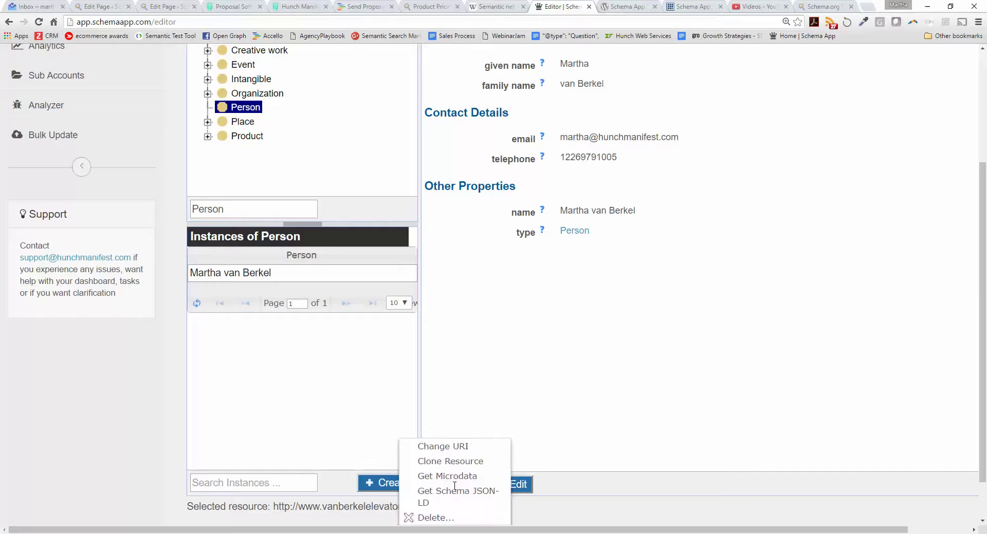
{"action": "left_click", "coordinate": [617, 359]}
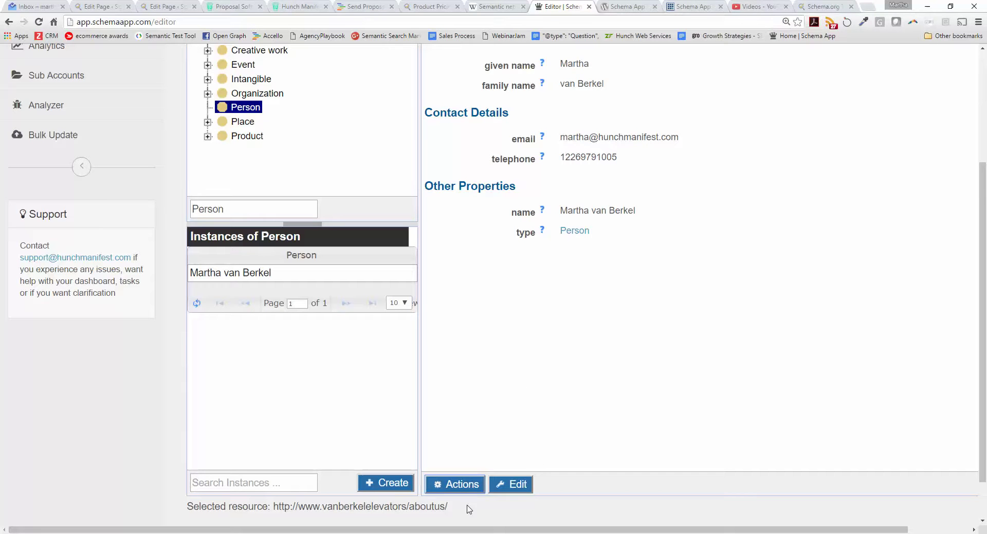
{"action": "left_click_drag", "start_coordinate": [448, 506], "coordinate": [274, 508]}
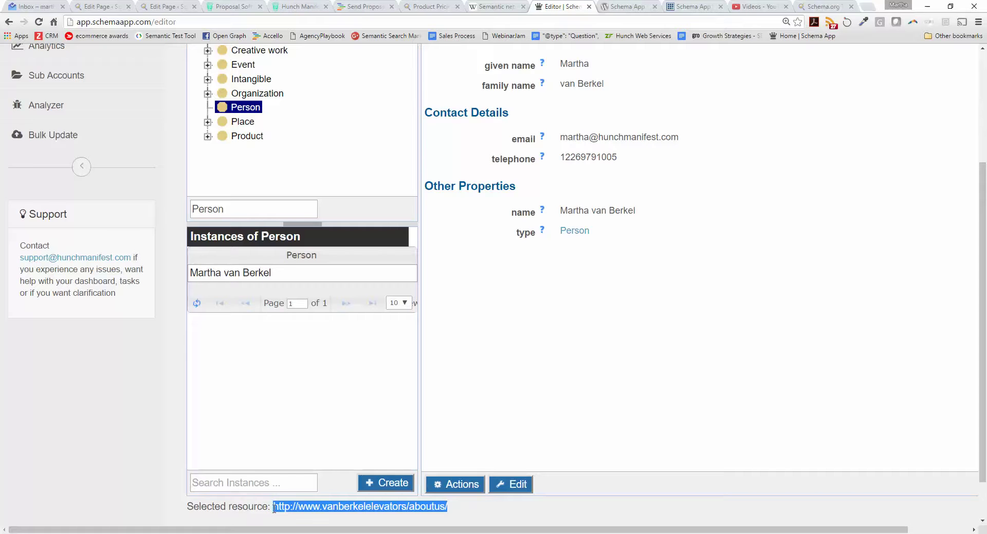
{"action": "scroll", "coordinate": [616, 316], "scroll_direction": "up", "scroll_amount": 2}
{"action": "scroll", "coordinate": [616, 316], "scroll_direction": "down", "scroll_amount": 2}
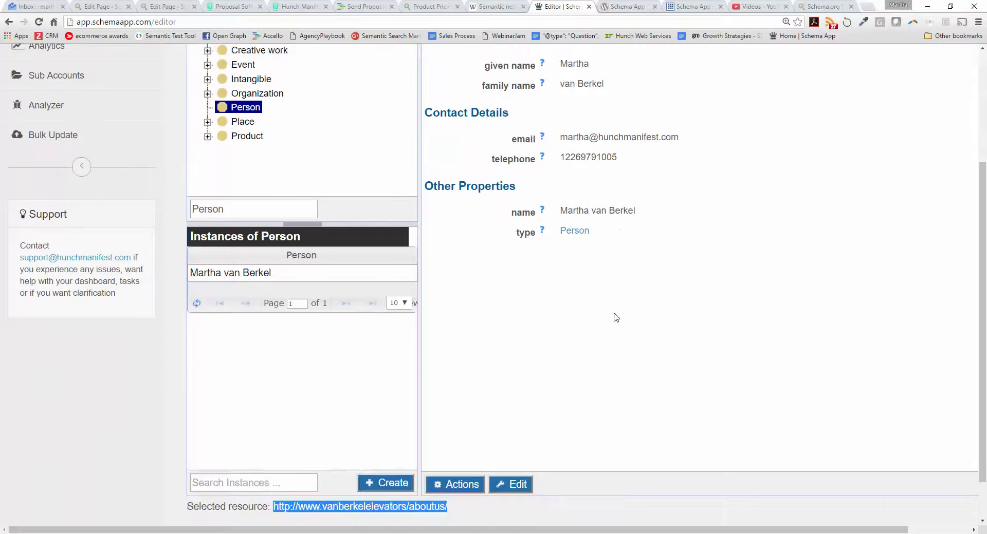